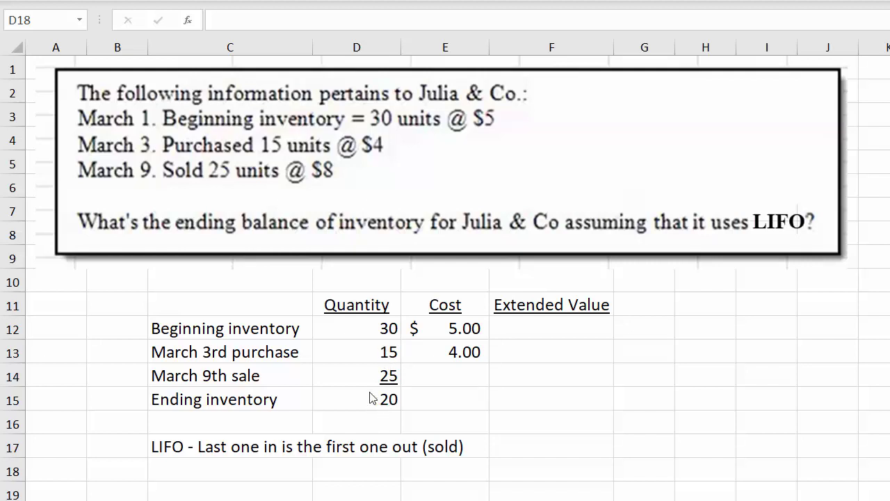
Enter 20 units in D18 with cost =E12, linking to the $5.00 beginning cost.
left_click(358, 471)
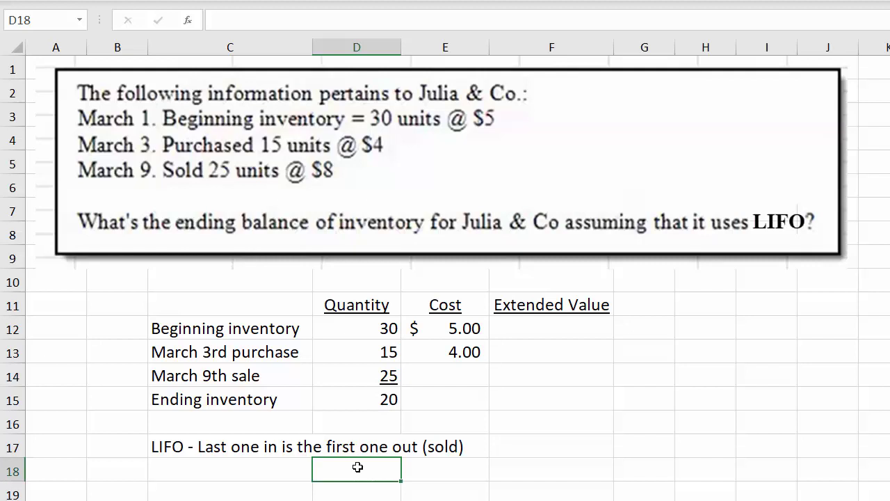
type("20")
key("Tab")
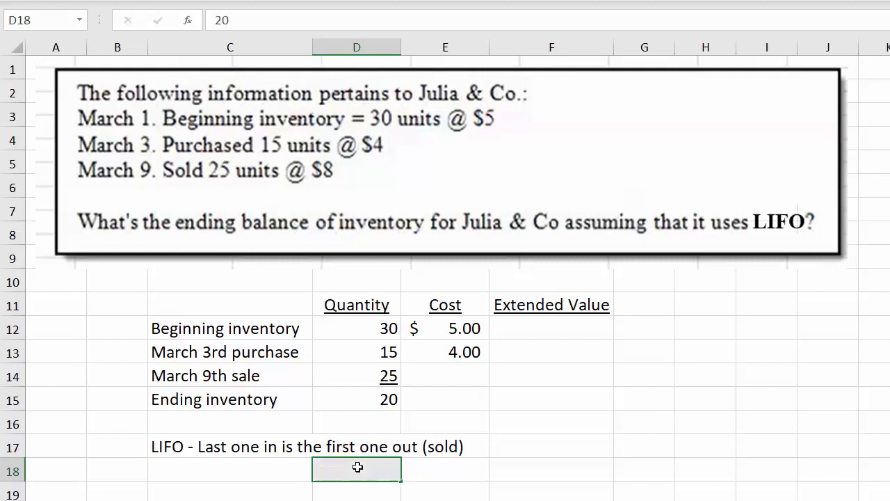
type("=")
key("Up")
key("Up")
key("Up")
key("Up")
key("Up")
key("Up")
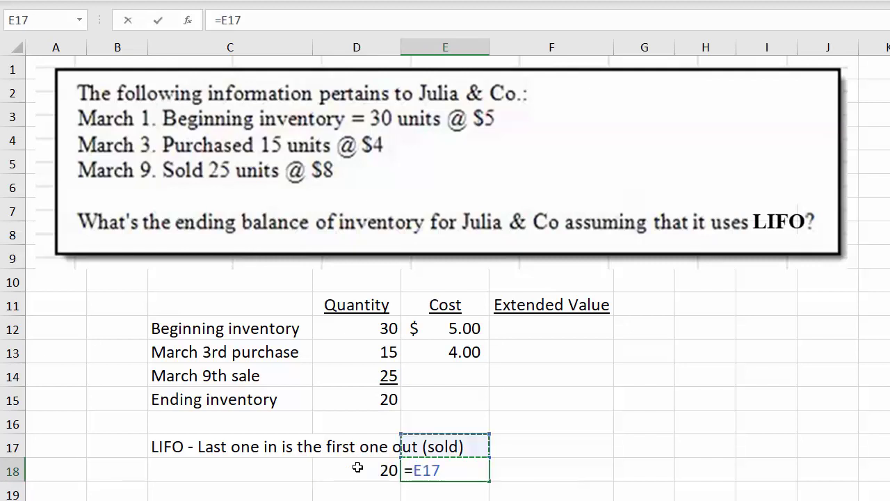
key("Return")
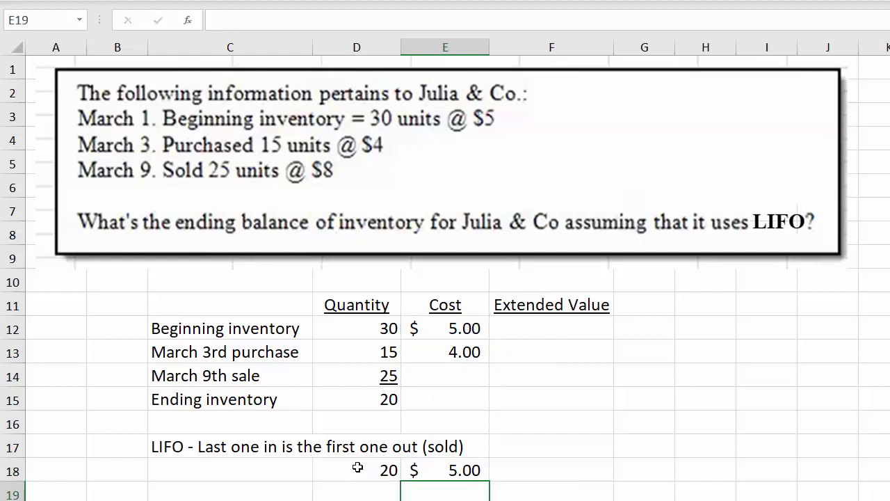
key("Up")
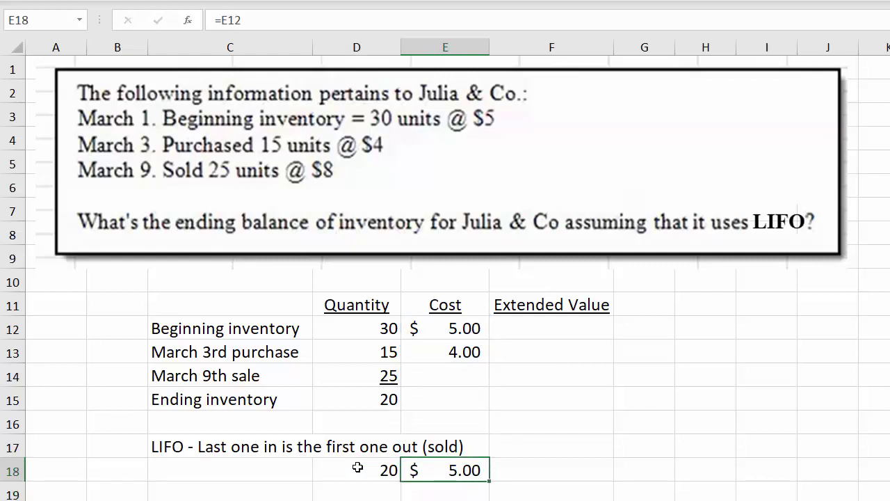
Label the row 'LIFO layer' in C18 and compare its 20 units with beginning inventory.
key("Left")
key("Left")
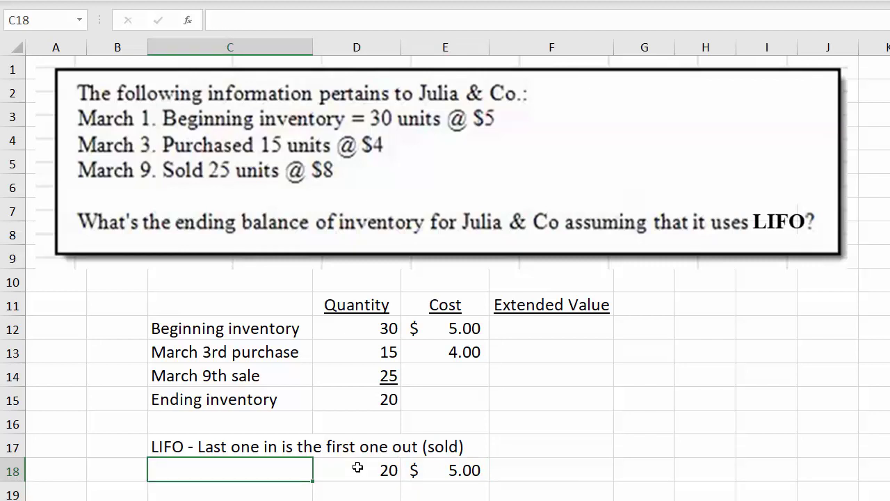
type("LIFO")
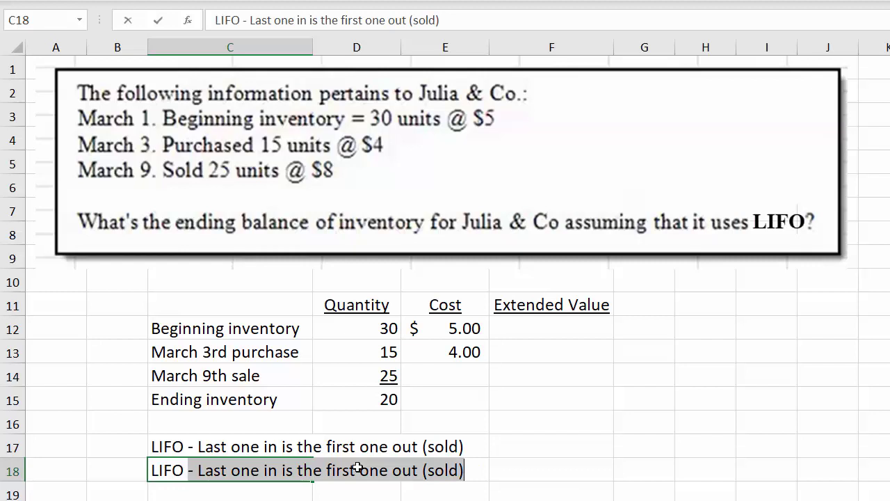
type(" layer")
key("Return")
key("Up")
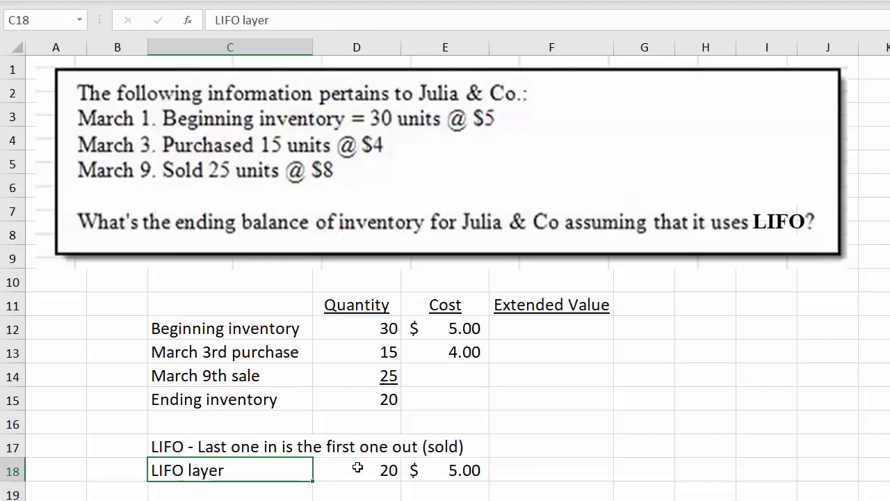
left_click(357, 467)
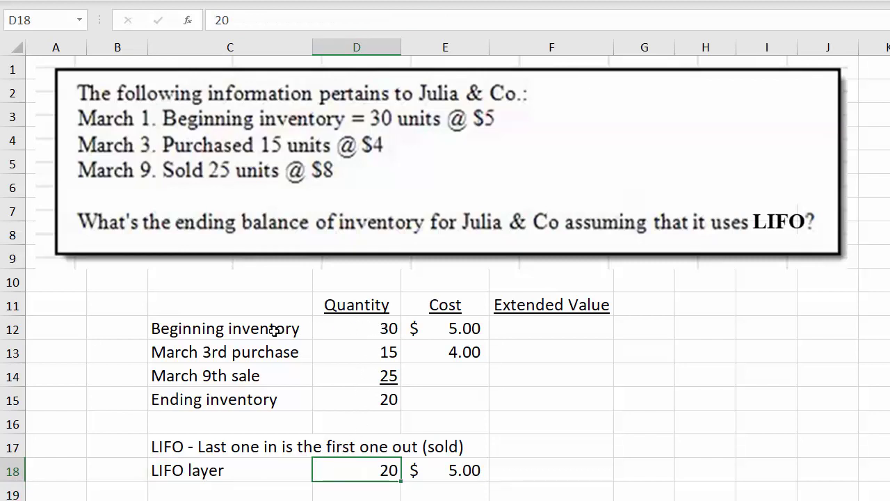
left_click(360, 328)
Enter =D18*E18 in F18 so the LIFO layer's extended value shows $100.00.
left_click(374, 468)
left_click(431, 472)
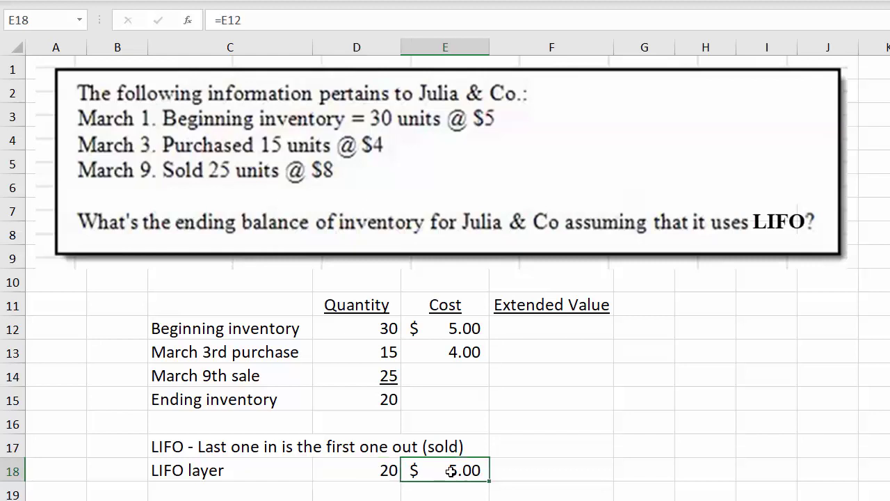
left_click(527, 473)
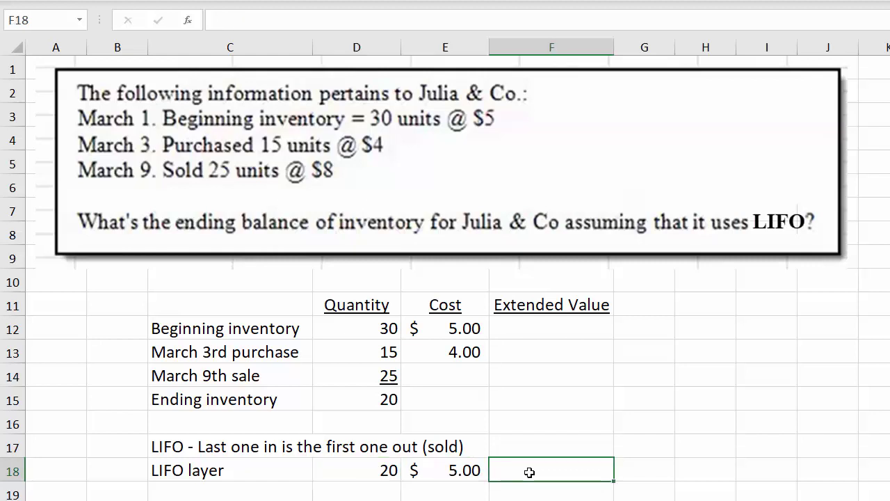
type("=")
key("Left")
key("Left")
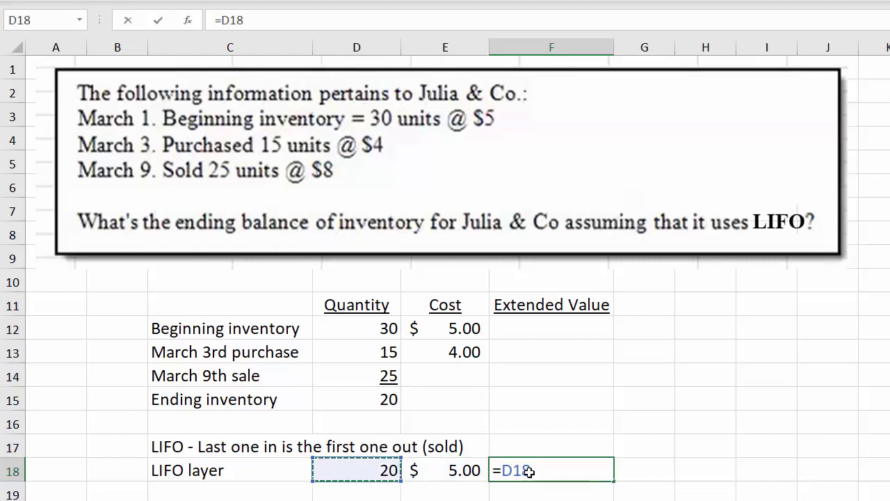
type("*")
key("Left")
key("Return")
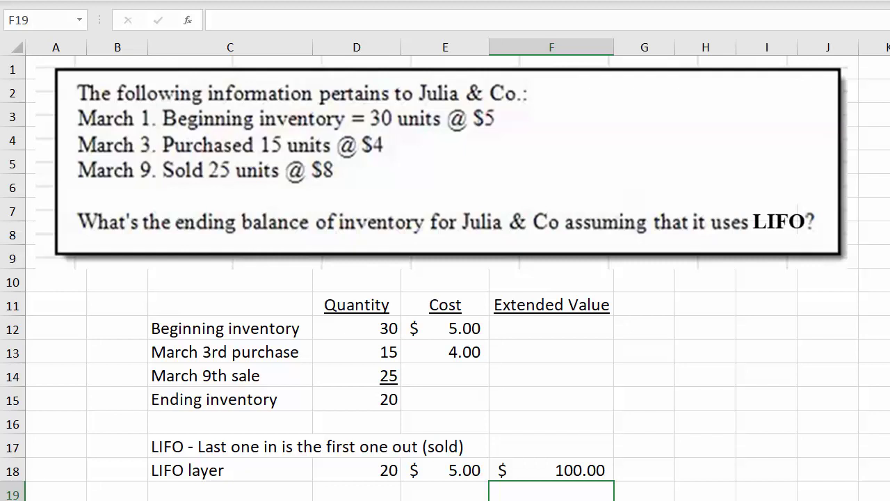
left_click(357, 375)
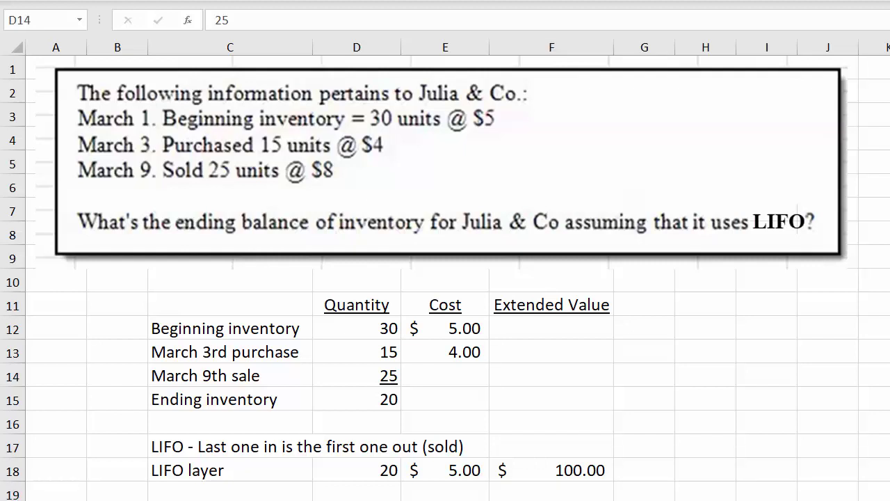
Change the March 9th sale quantity in D14 from 25 to 10.
left_click(377, 373)
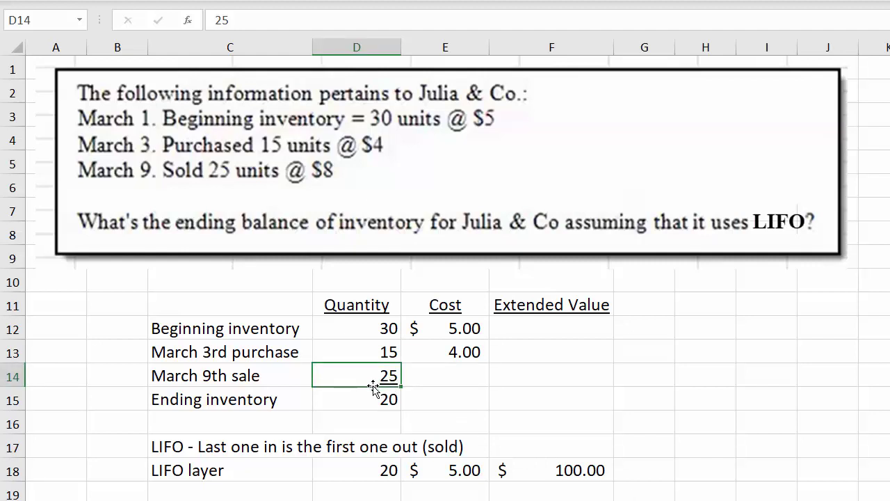
key("F2")
key("BackSpace")
key("BackSpace")
type("10")
key("Return")
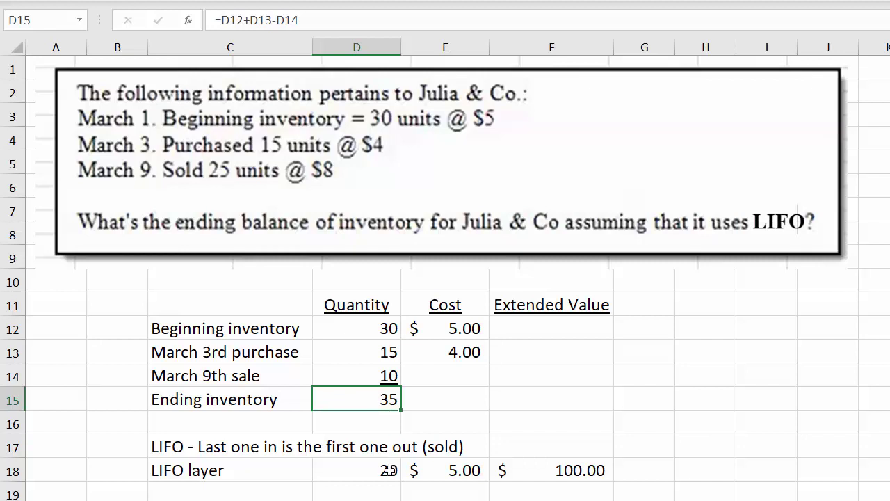
Set the LIFO layer quantity in D18 to 30, raising its value to $150.00.
left_click(382, 472)
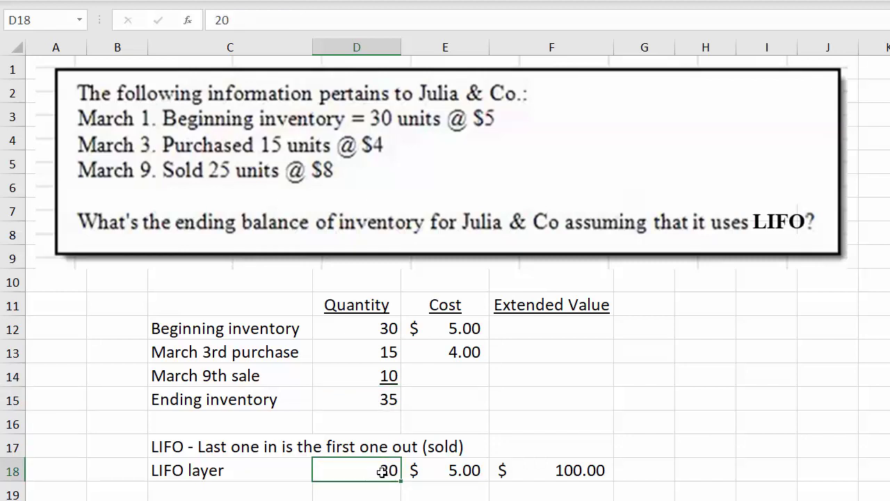
type("30")
key("Return")
key("Left")
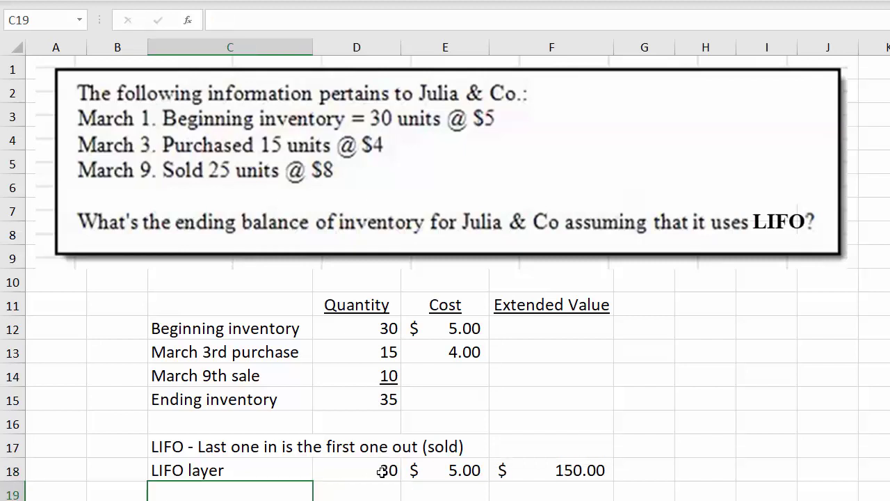
Label C19 'LIFO layer - March 3rd purchase' and widen column C to fit it.
type("Lifo")
key("BackSpace")
key("BackSpace")
key("BackSpace")
type("IFO layer ")
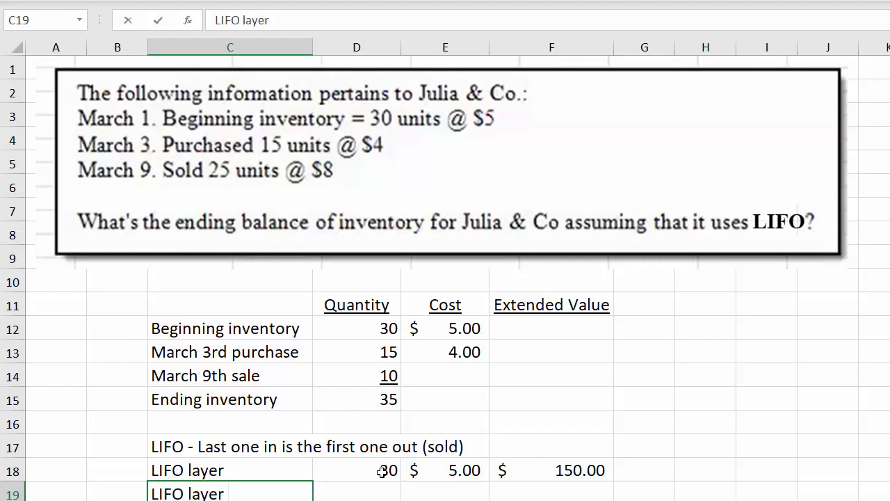
type("- March")
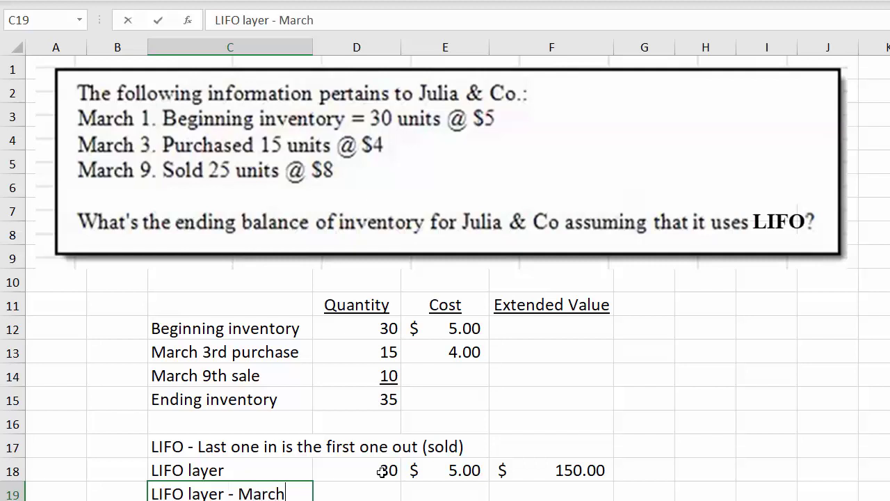
type(" 3rd purch")
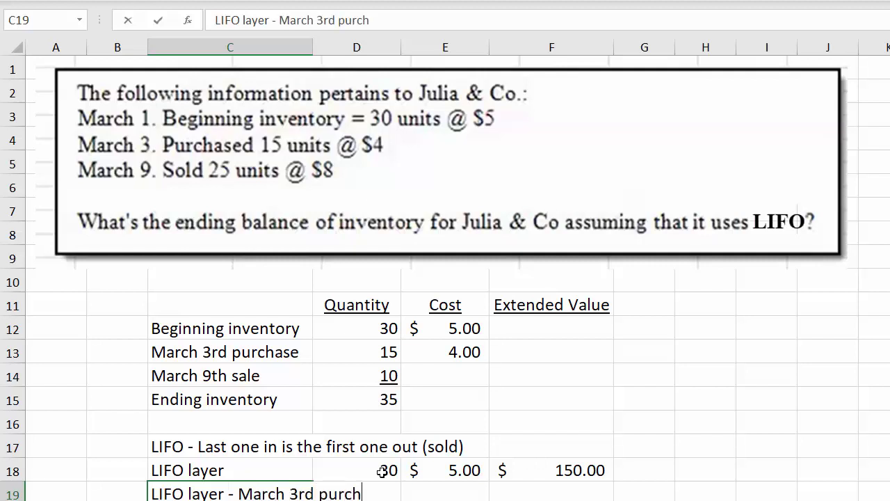
type("ase")
key("Return")
key("Up")
left_click(353, 496)
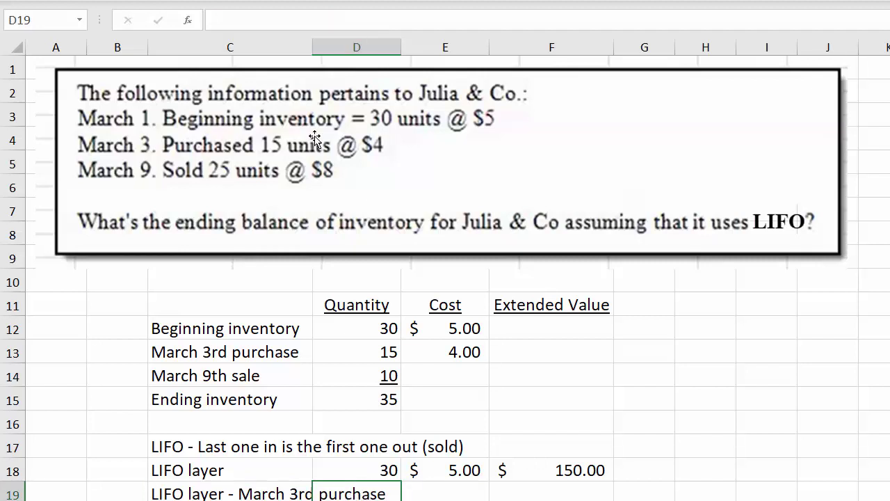
left_click_drag(314, 43, 422, 39)
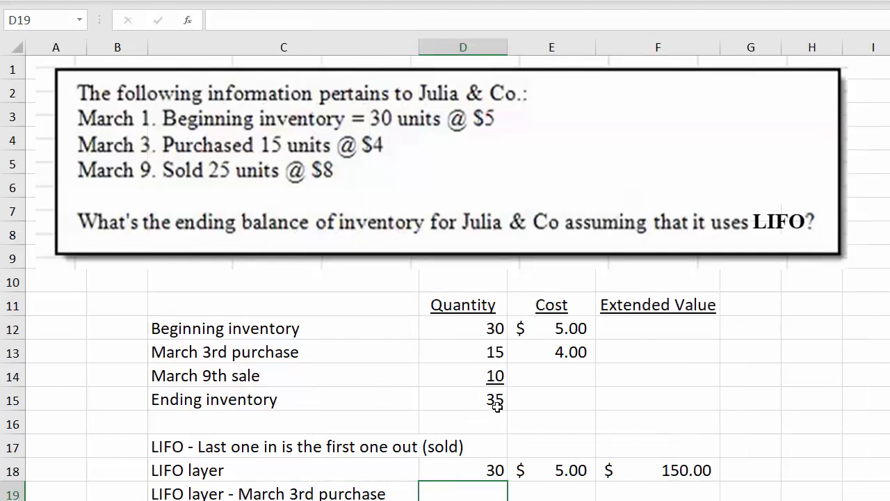
Enter 5 units as the March 3rd layer quantity in D19.
type("=")
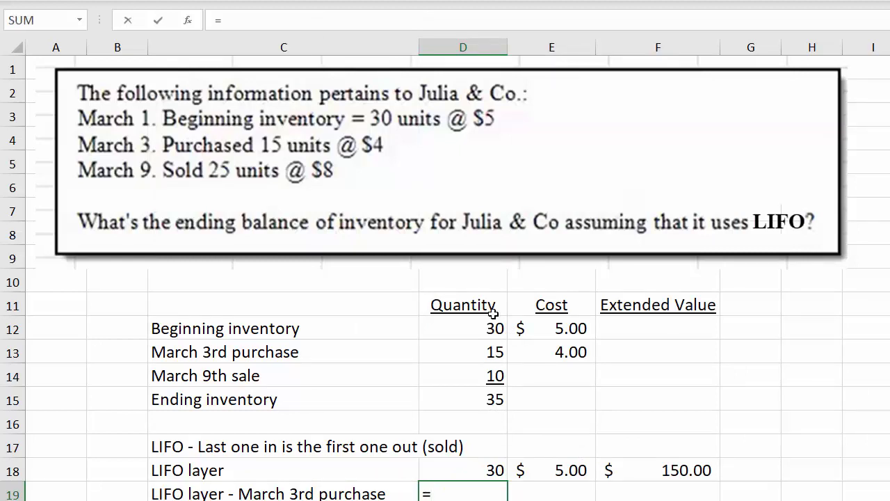
key("Escape")
left_click(496, 352)
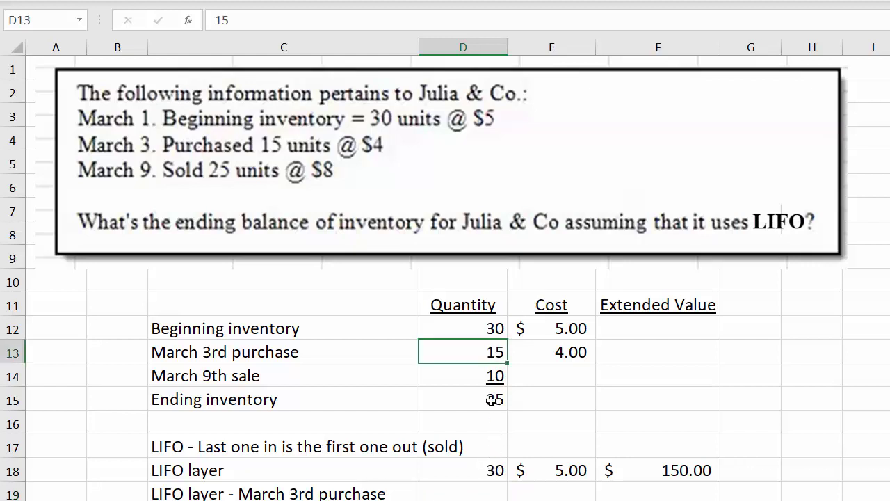
left_click(487, 494)
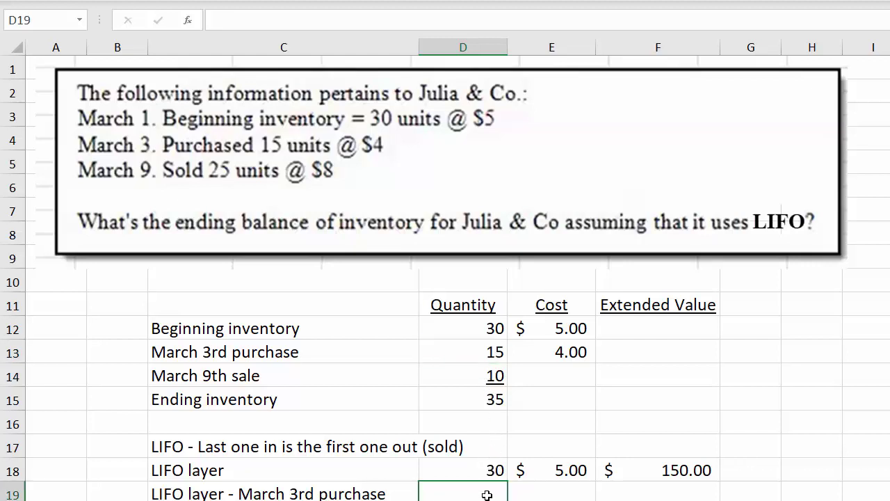
type("5")
key("Return")
left_click(487, 494)
Set the layer cost in E19 to =E13, showing 4.00.
key("Tab")
type("=")
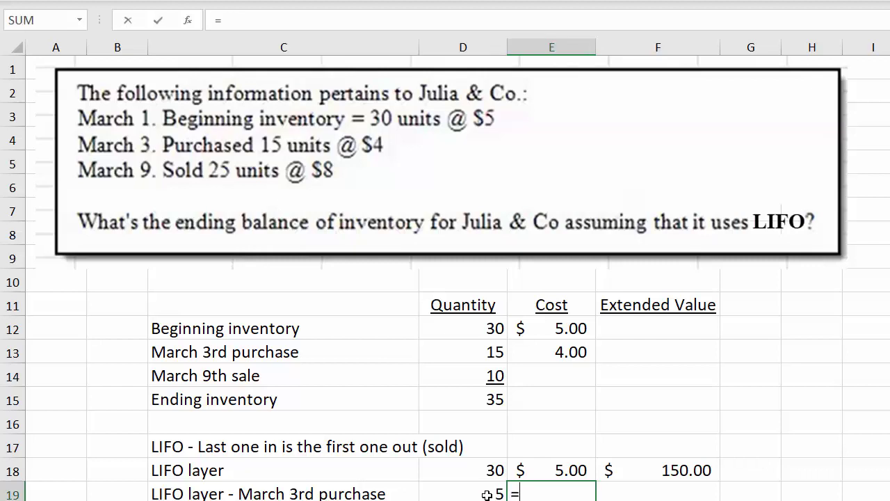
key("Up")
key("Up")
key("Up")
key("Up")
key("Up")
key("Up")
key("Return")
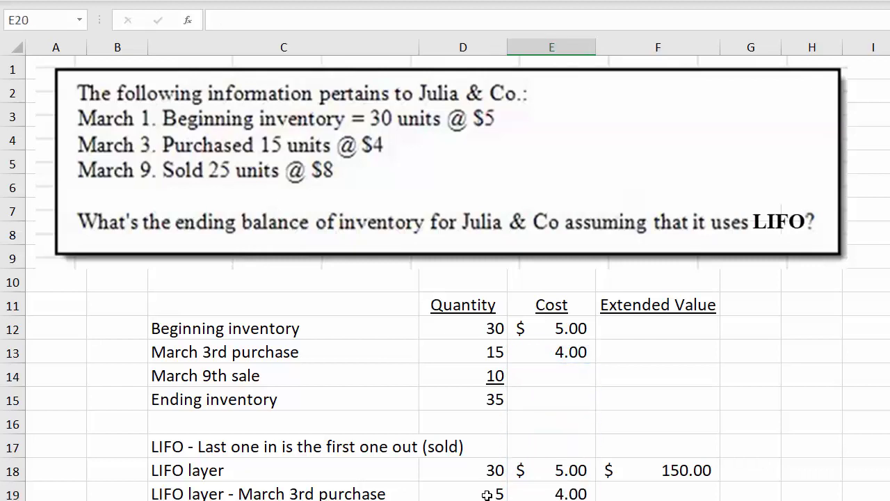
key("Up")
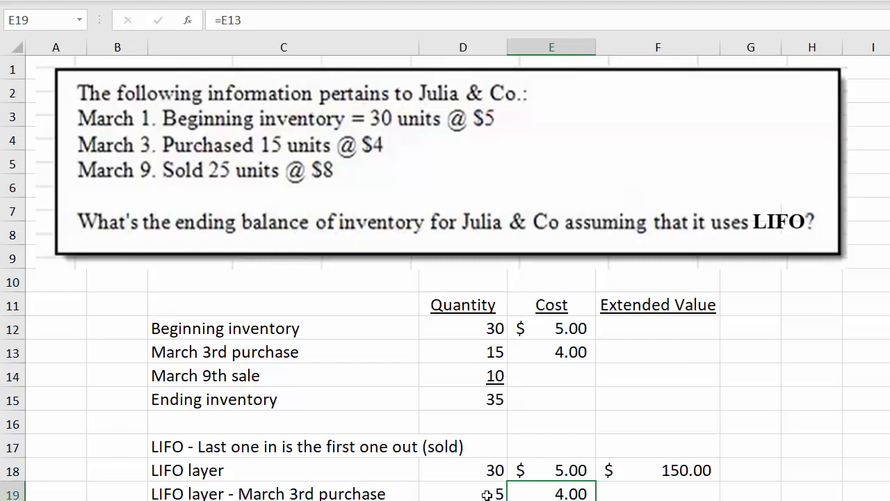
Enter =D19*E19 in F19 for an extended value of 20.00.
key("Tab")
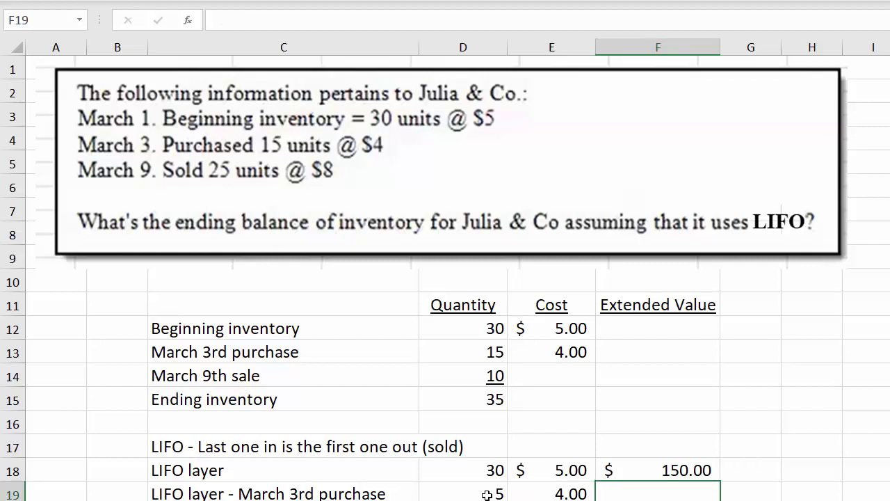
type("=")
key("Left")
key("Left")
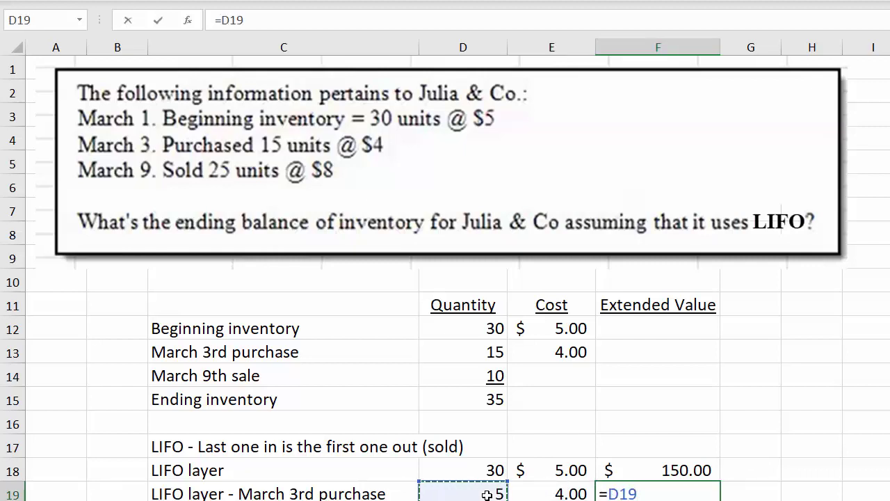
type("*")
key("Left")
key("Return")
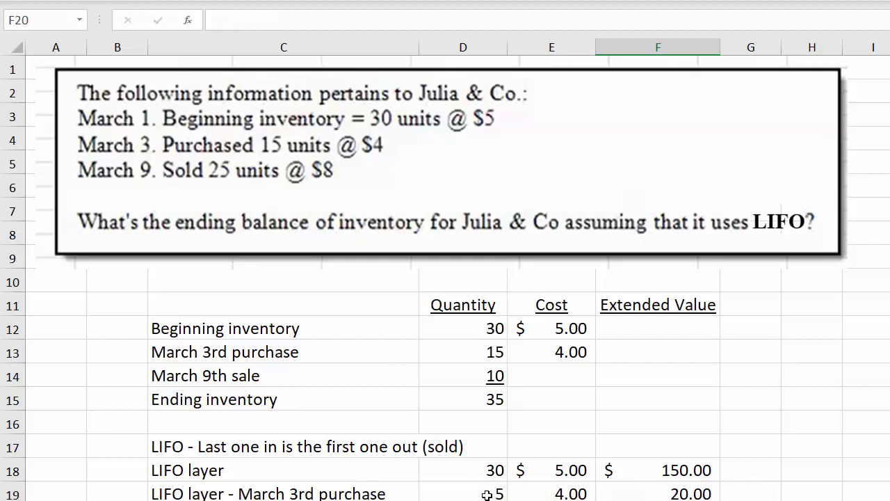
scroll(509, 471, "down", 1)
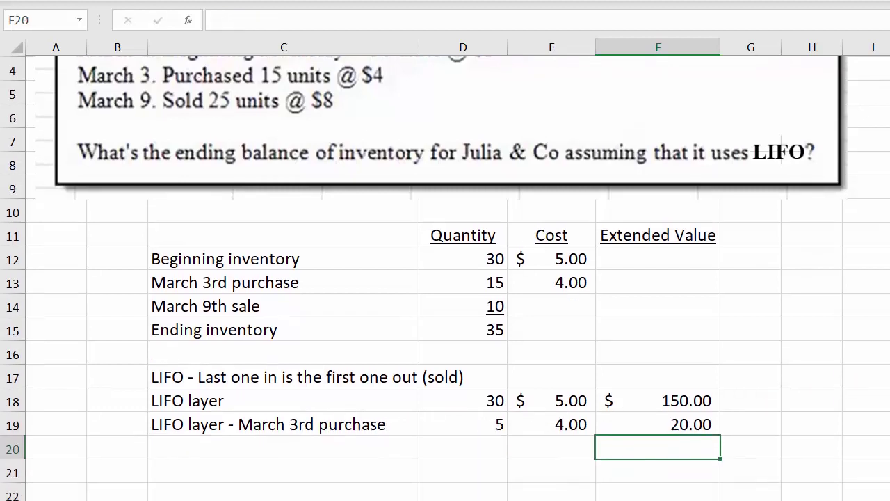
Label C20 'LIFO Ending Inventory' and underline the 20.00 in F19.
left_click(210, 450)
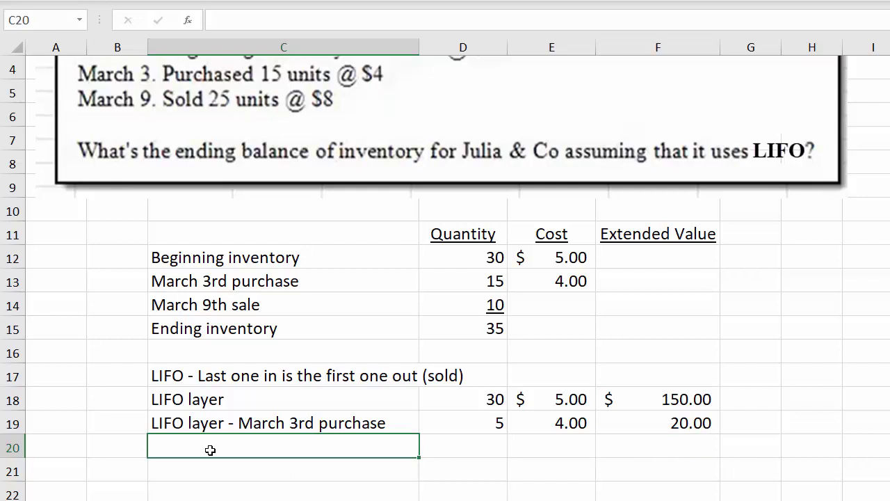
type("LIFO ")
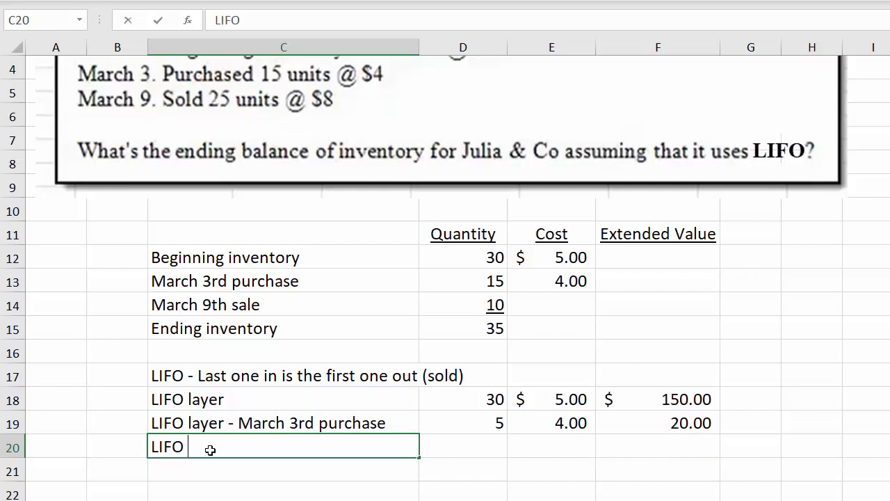
type("Ending Inventory")
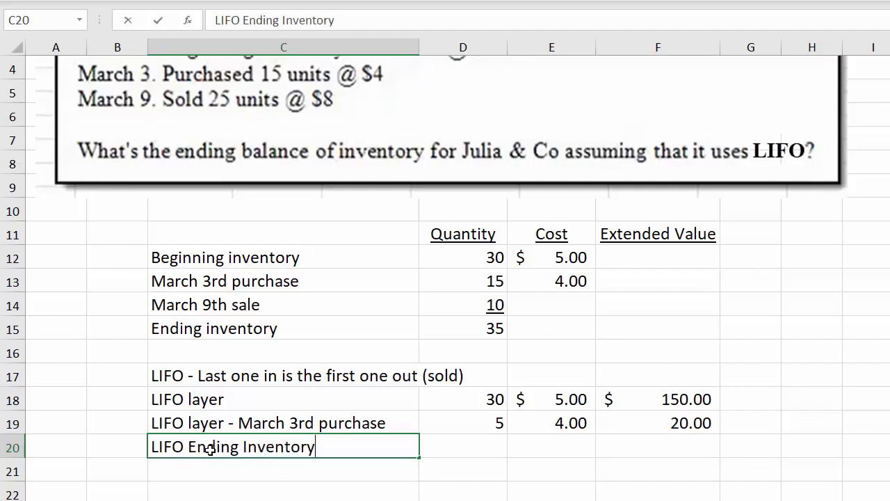
key("Return")
key("Up")
key("Up")
key("Right")
key("Right")
key("Right")
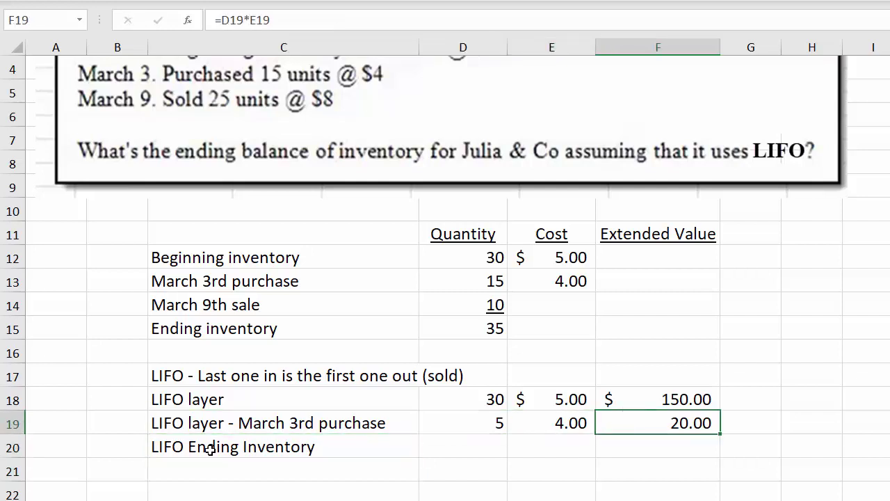
key("ctrl+u")
Enter =F18+F19 in F20 for a $170.00 LIFO ending inventory total.
key("Down")
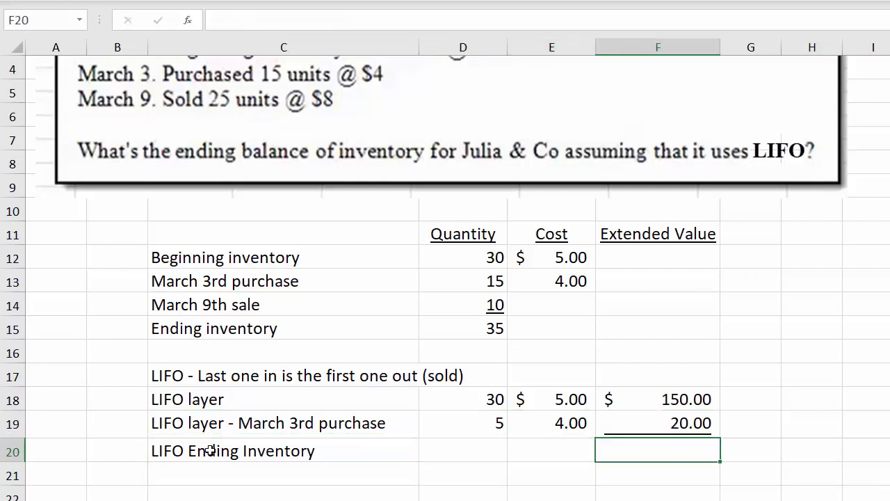
type("=")
key("Up")
key("Up")
type("+")
key("Up")
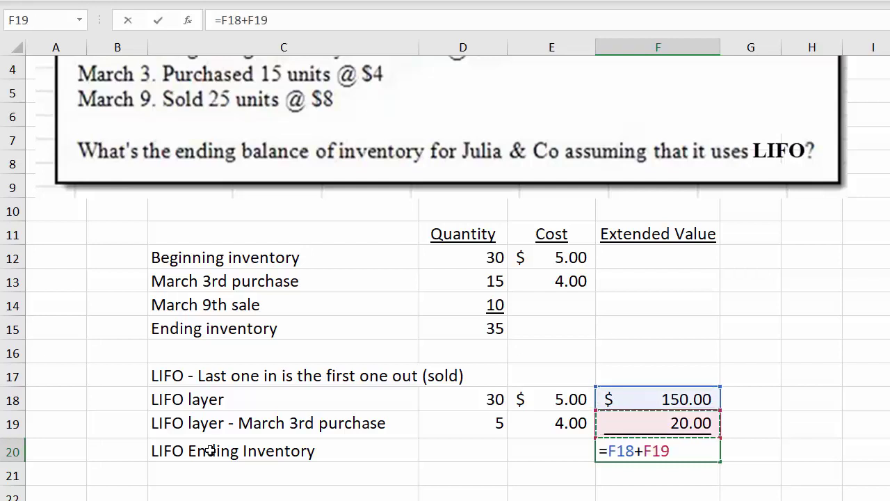
key("Return")
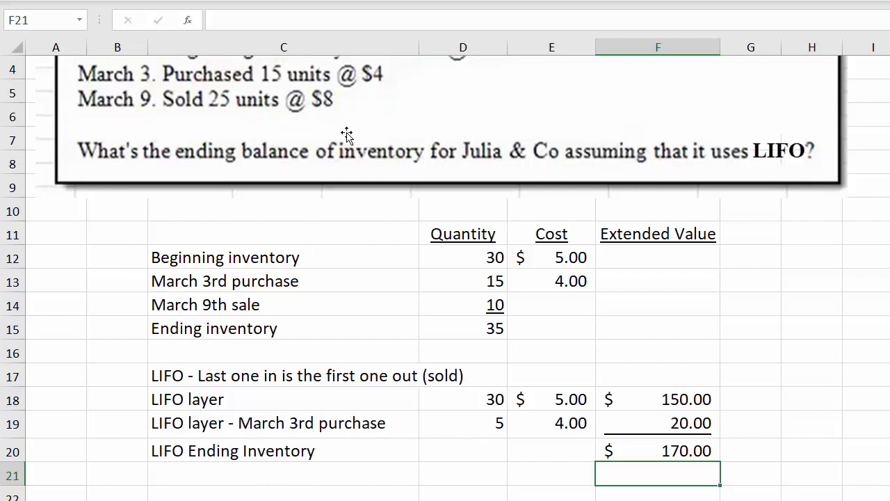
Append '- beginning inventory' to the C18 label, making it 'LIFO layer - beginning inventory'.
left_click(485, 308)
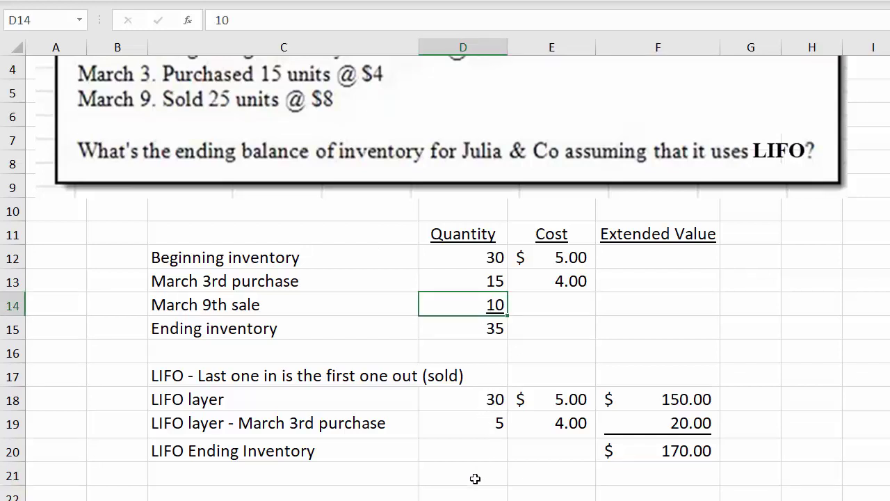
left_click(192, 399)
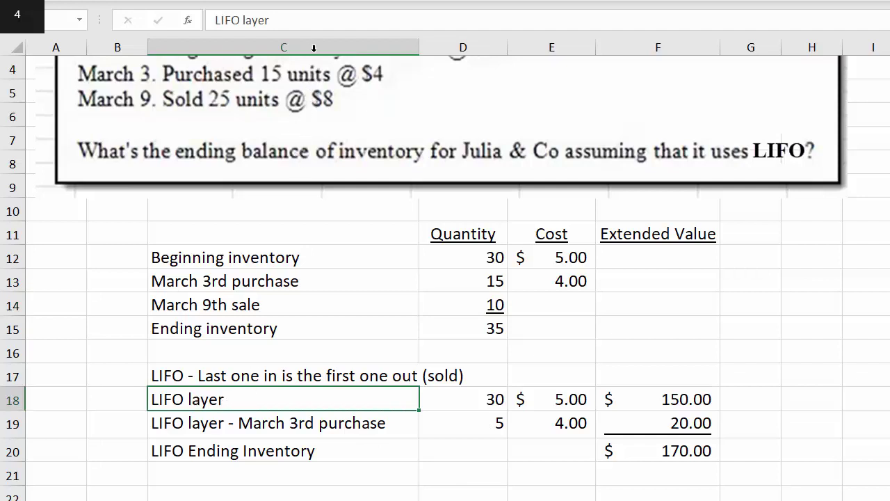
left_click(316, 20)
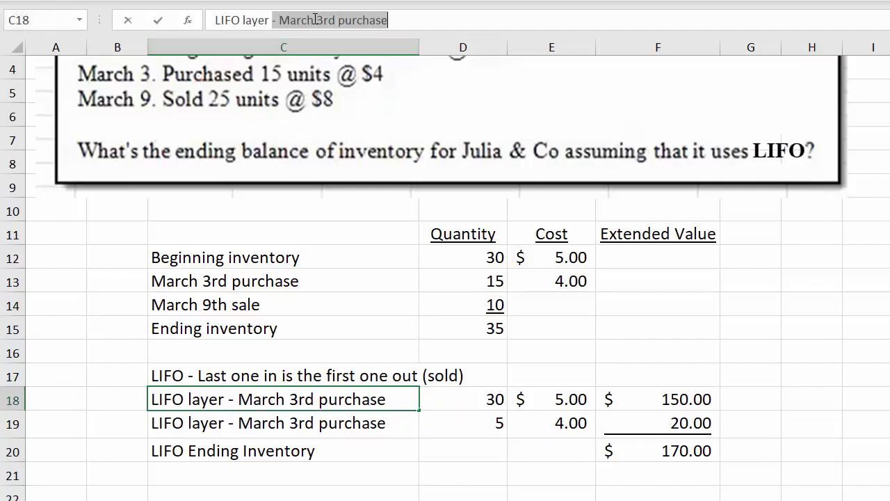
type("- beginn")
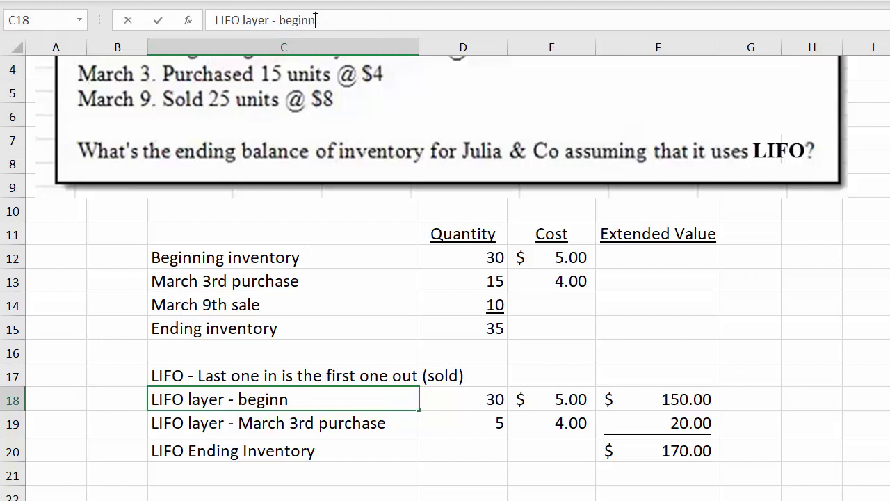
type("ing inventory")
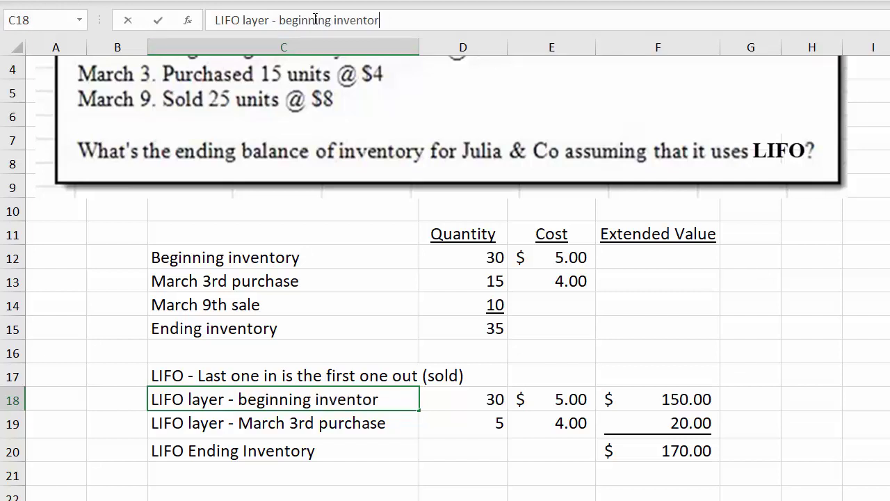
key("Return")
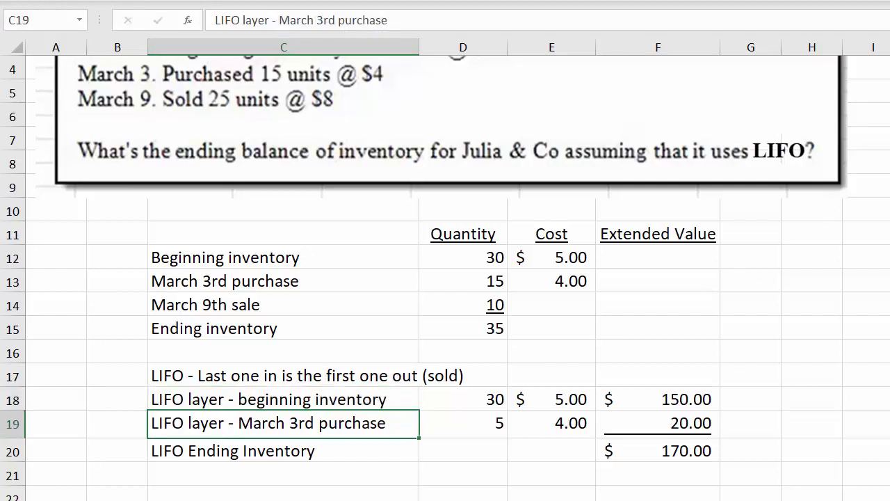